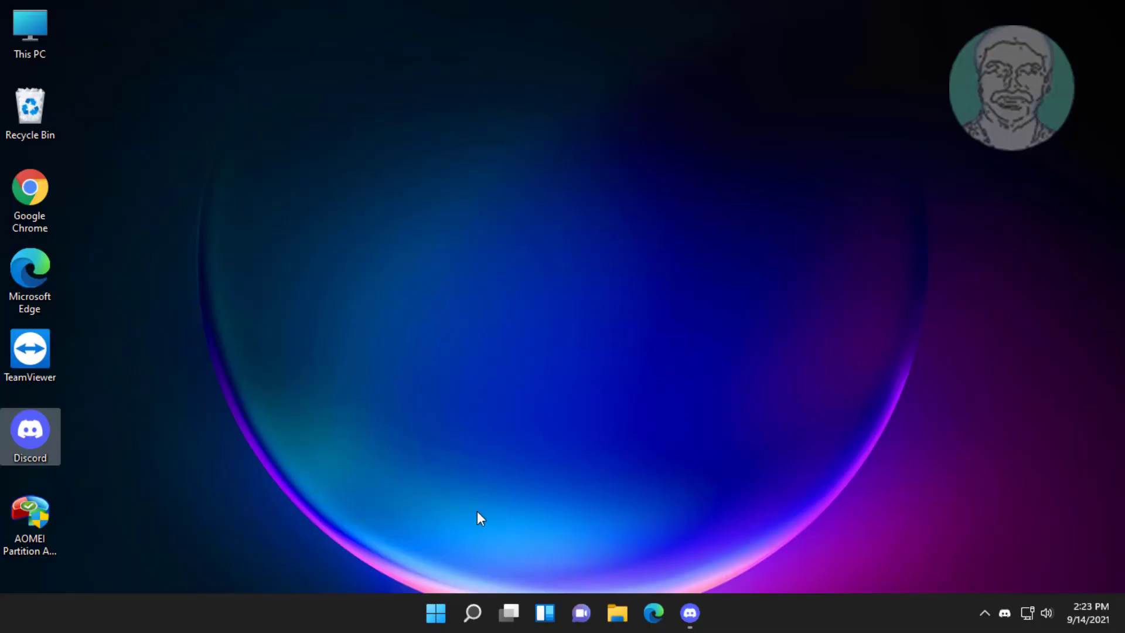
End the Discord (32 bit) process in Task Manager, then close Task Manager
right_click(436, 612)
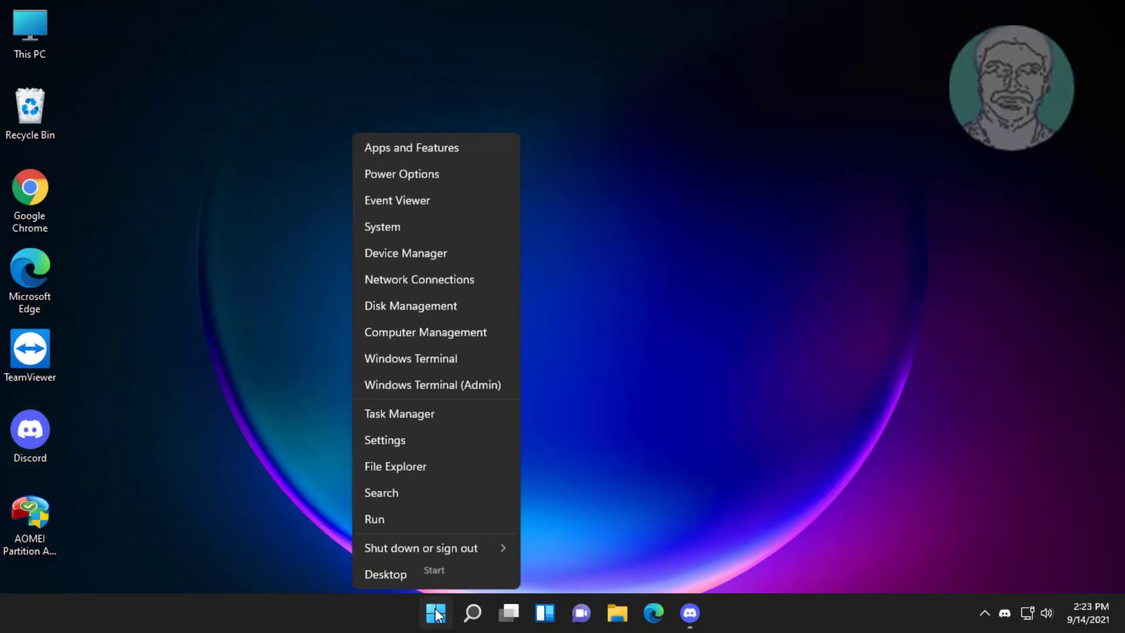
click(409, 414)
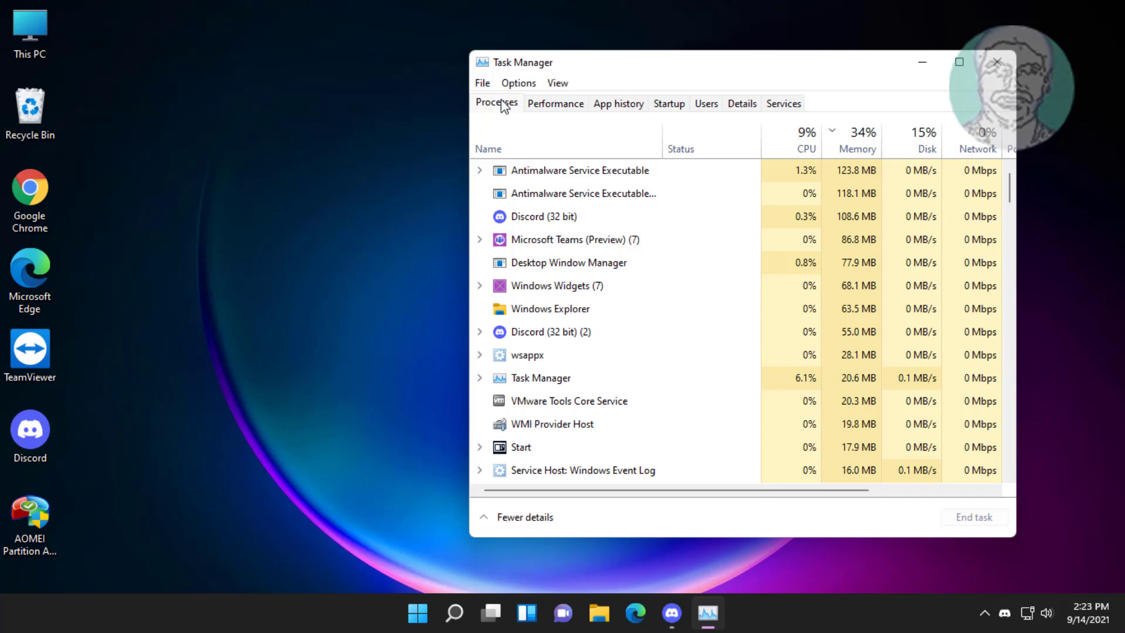
click(590, 217)
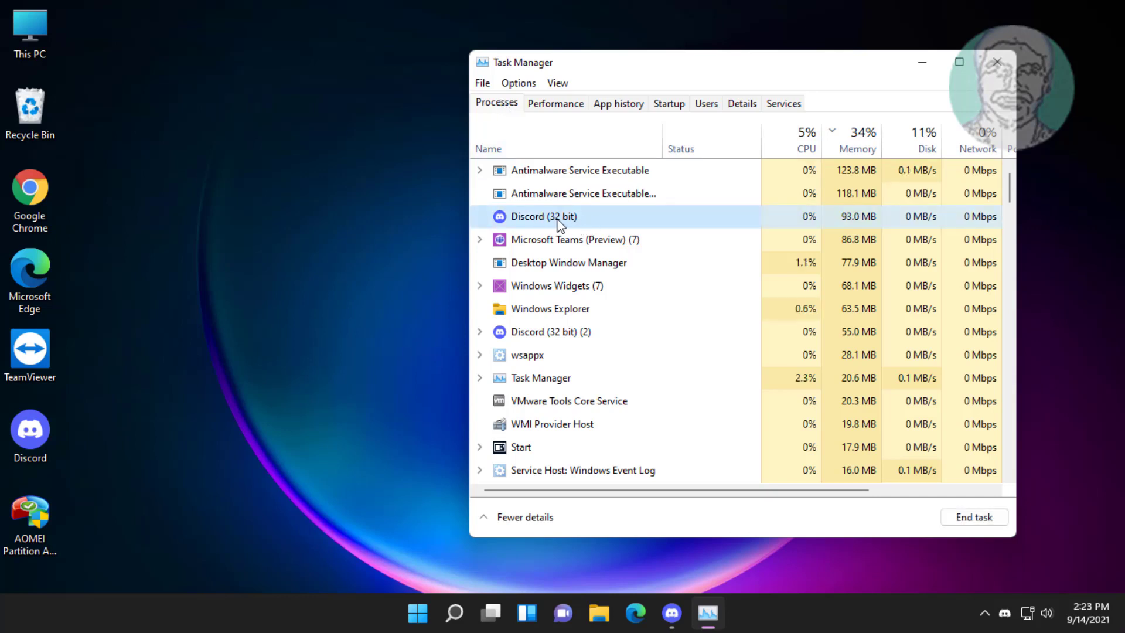
click(972, 518)
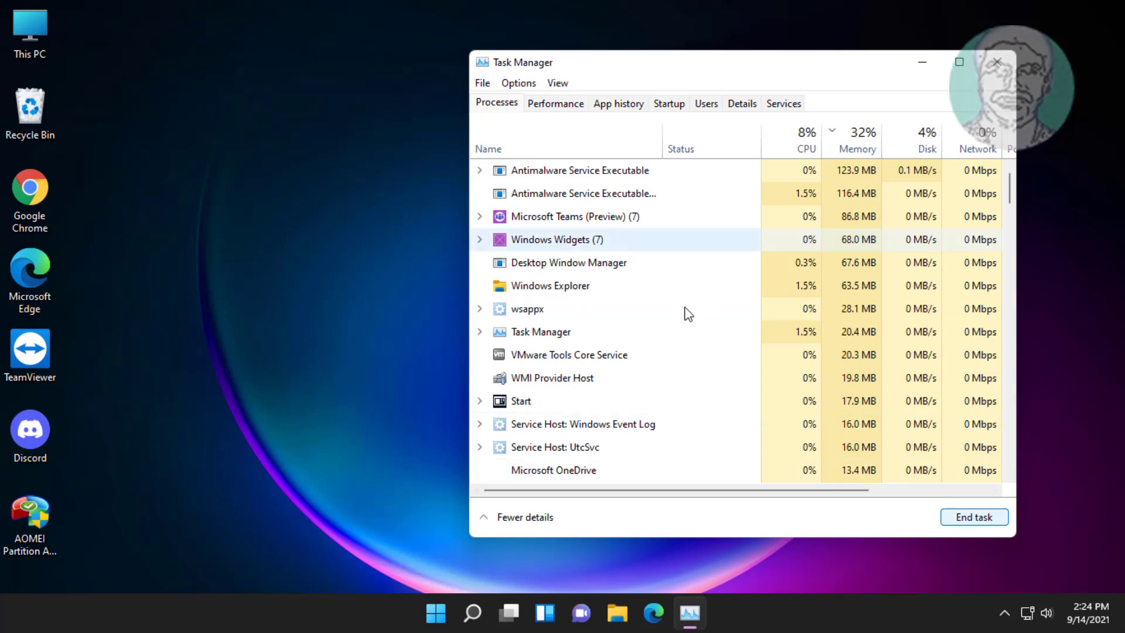
click(997, 62)
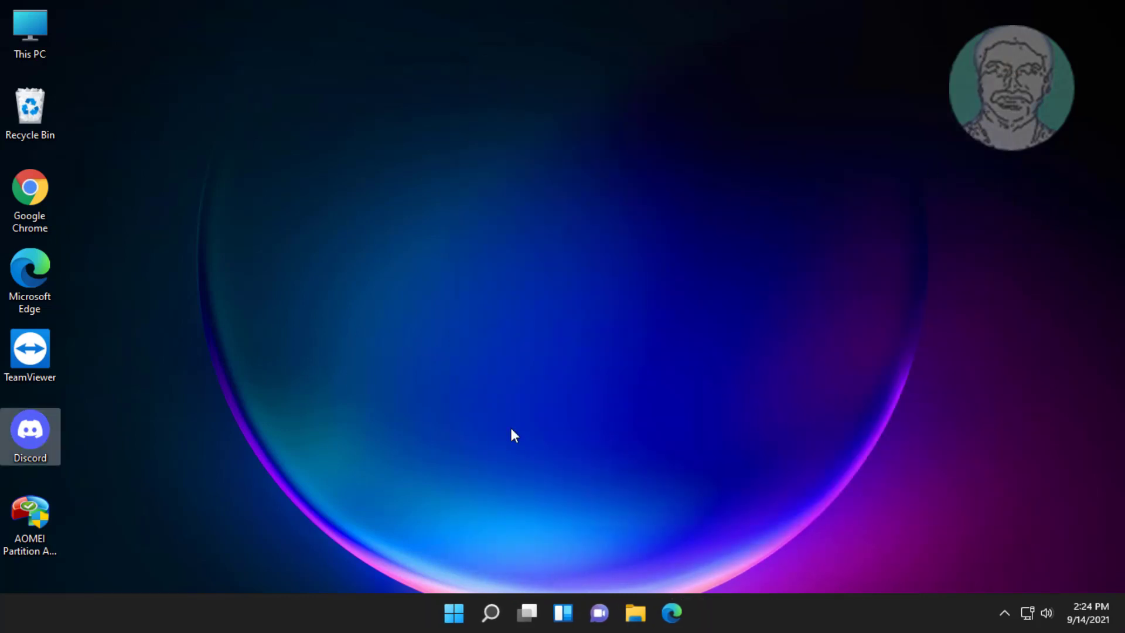
Run %appdata% to open the Roaming folder in File Explorer
right_click(455, 613)
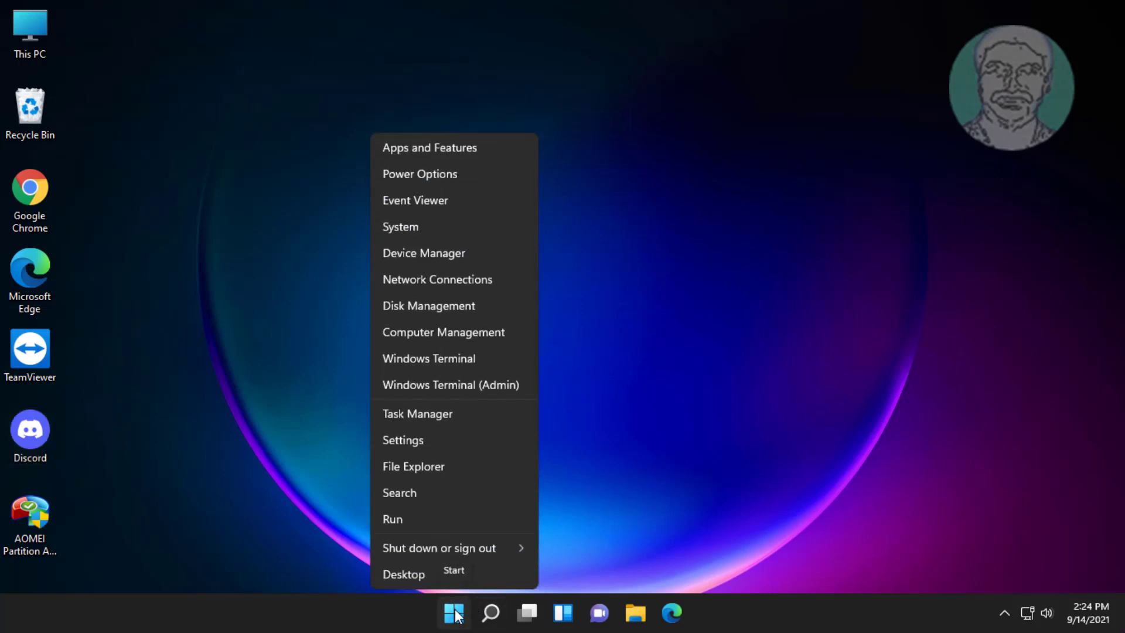
click(392, 521)
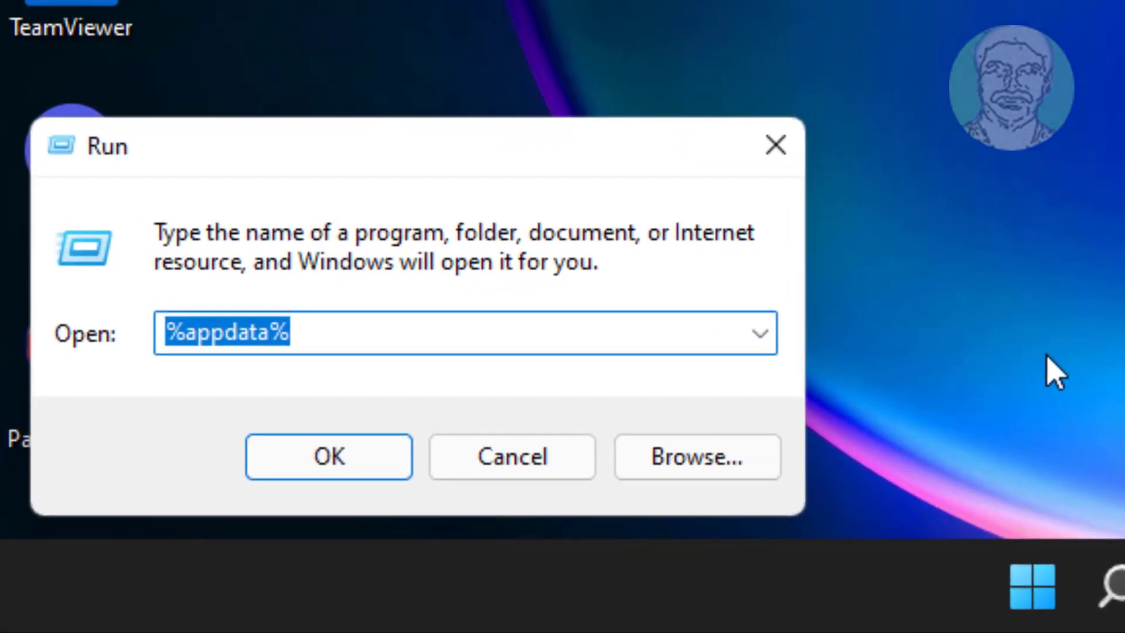
text(%a)
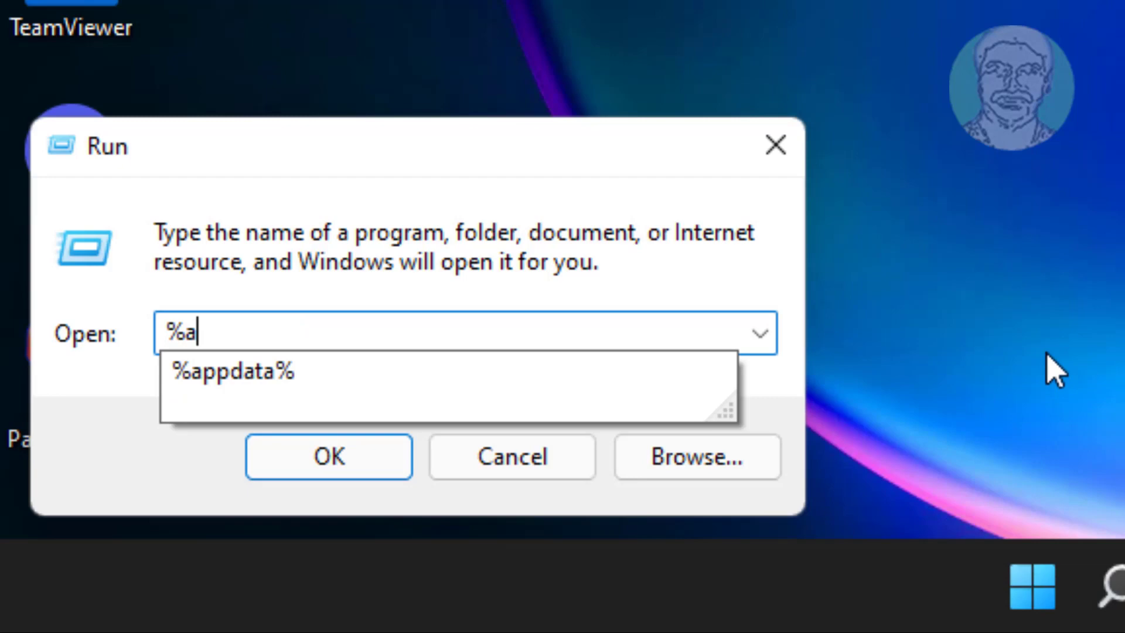
text(ppdata%)
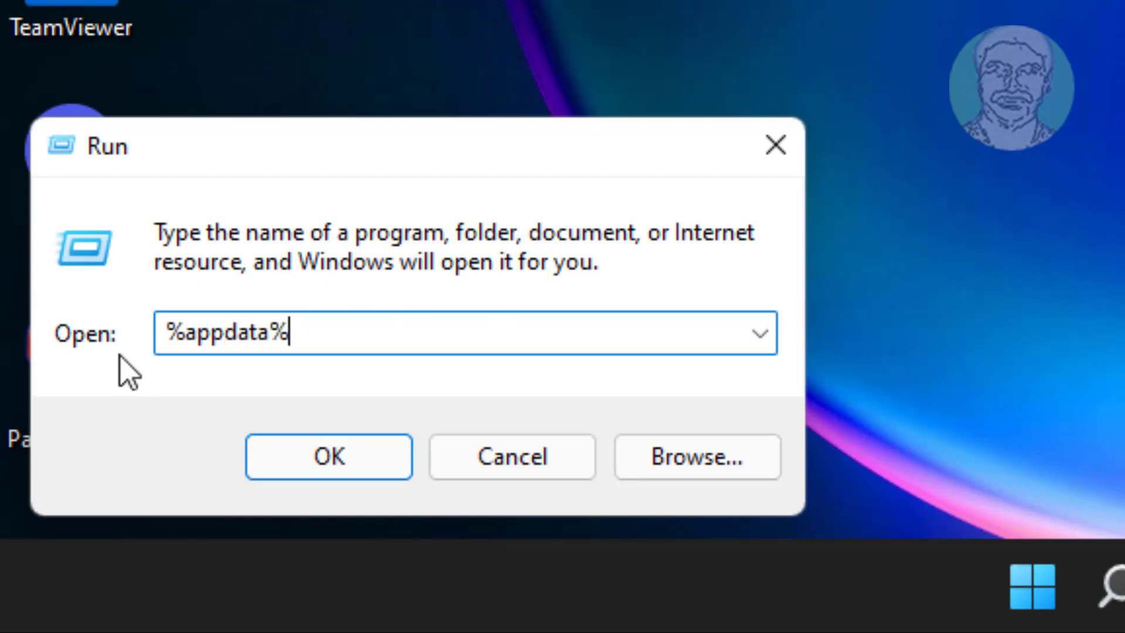
click(387, 467)
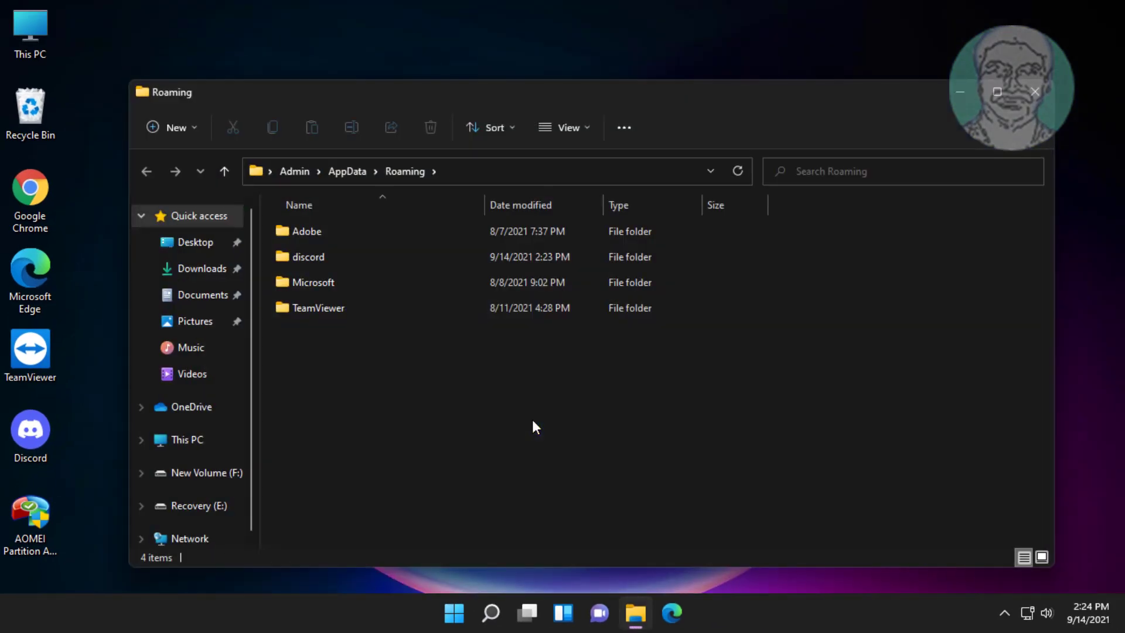
Enable 'Show hidden files, folders, and drives' in Folder Options and apply it
click(630, 128)
click(559, 344)
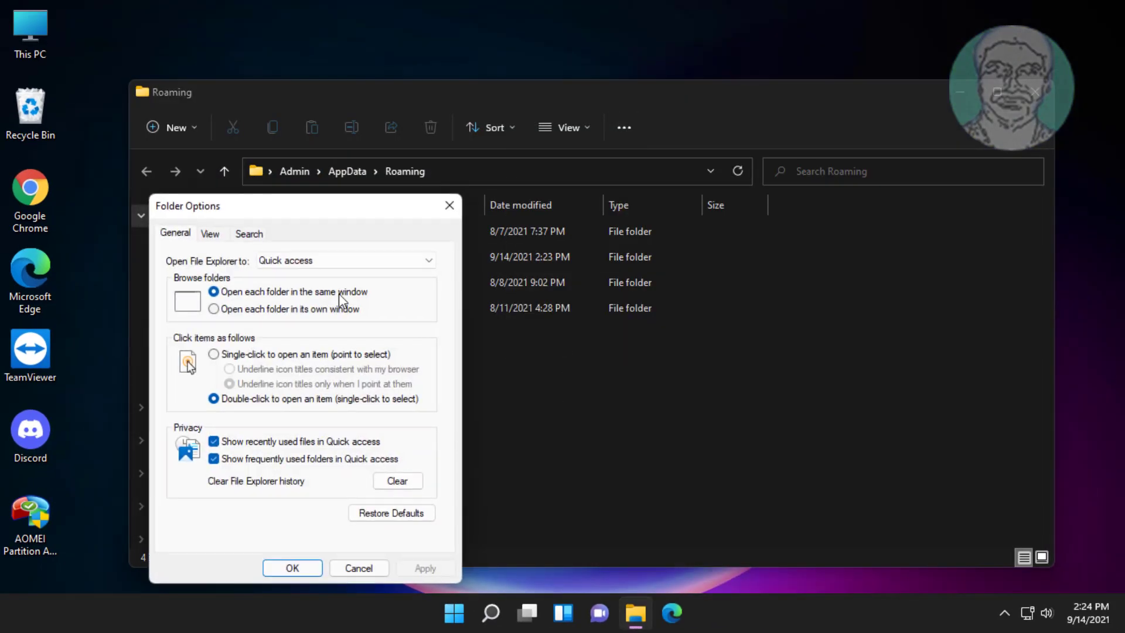
click(211, 234)
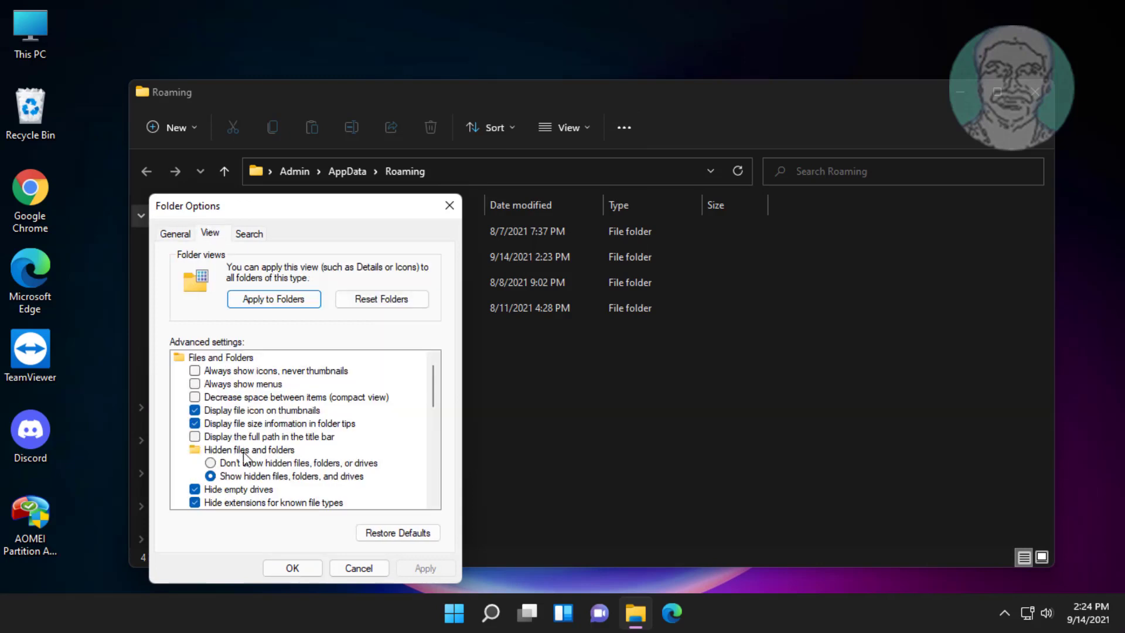
click(255, 477)
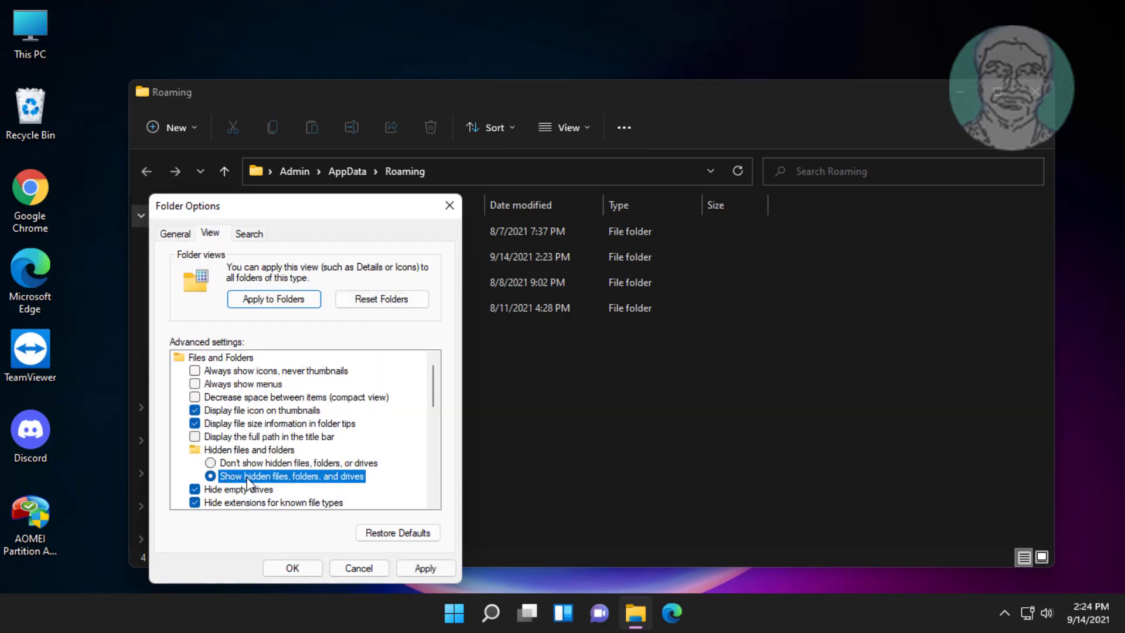
click(426, 569)
Confirm Folder Options, delete the discord folder from Roaming, and close File Explorer
click(292, 568)
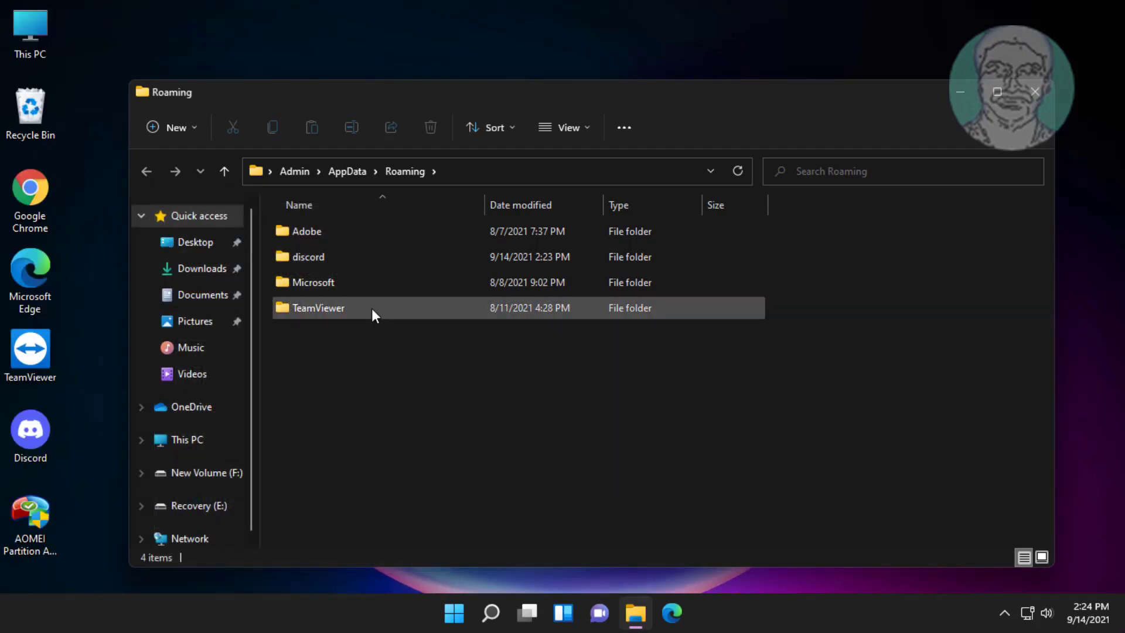
click(300, 261)
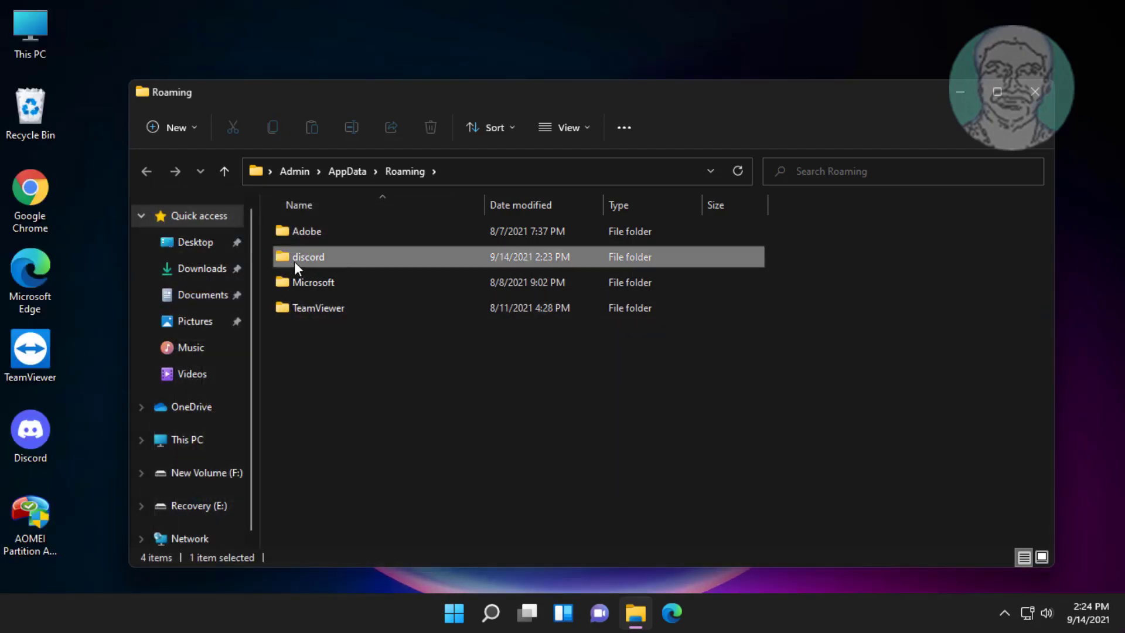
right_click(333, 258)
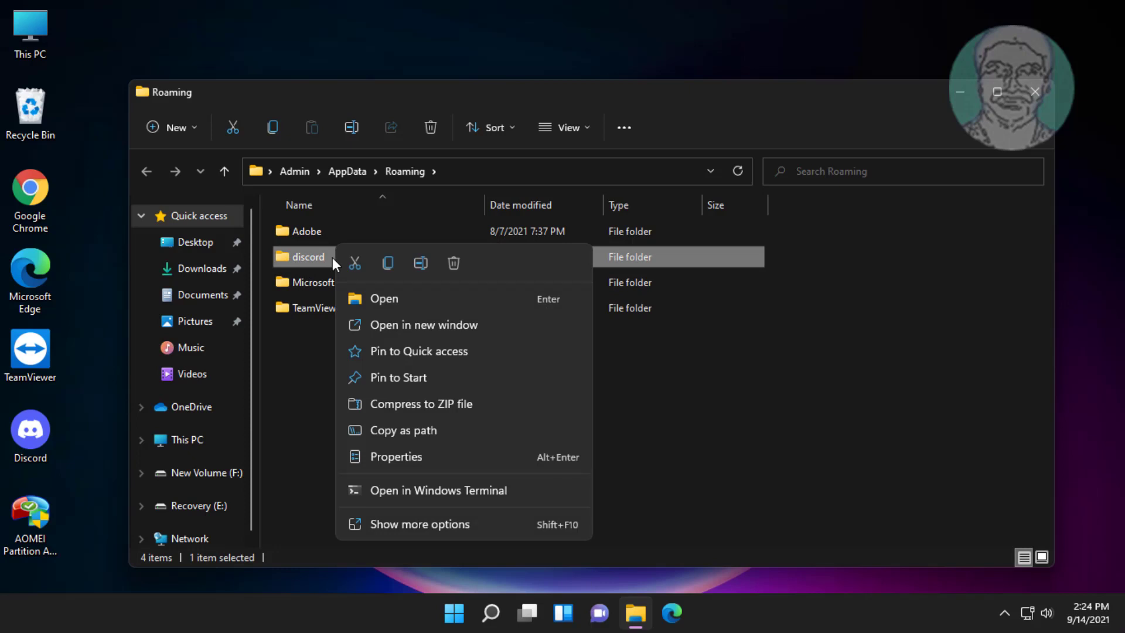
click(455, 262)
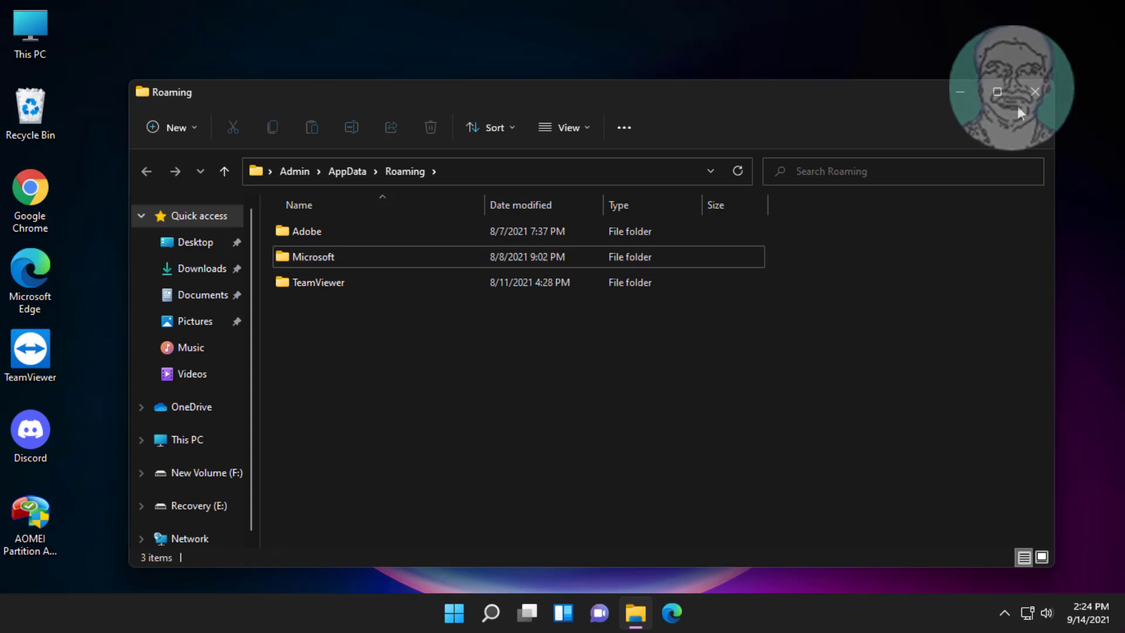
click(1037, 92)
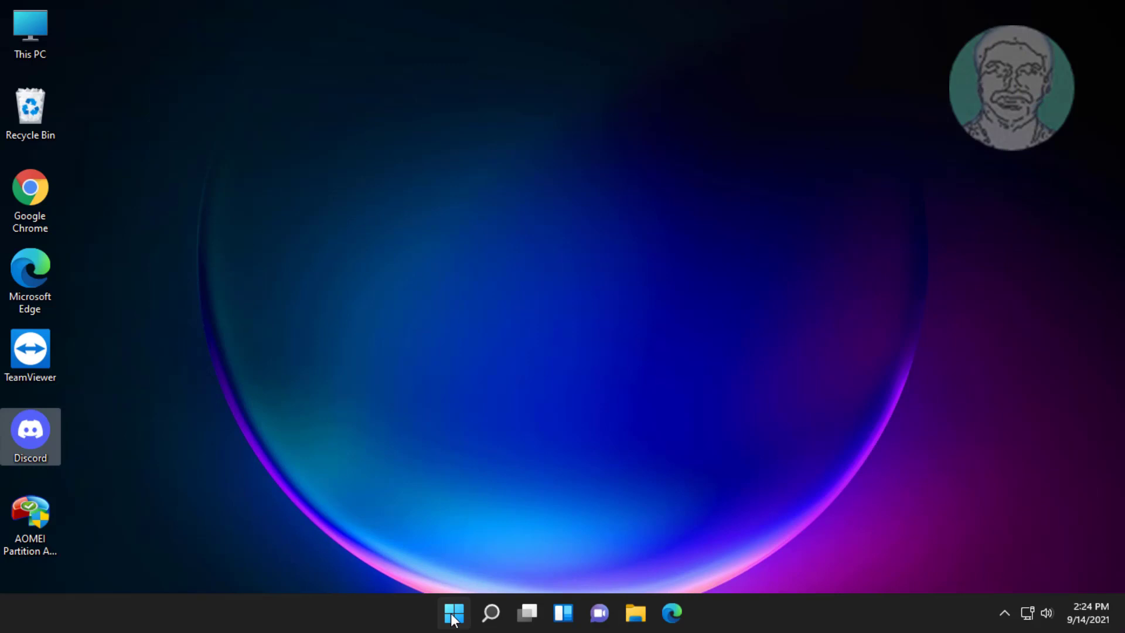
Reopen the Run dialog from the Start quick menu for %localappdata%
right_click(455, 614)
click(414, 521)
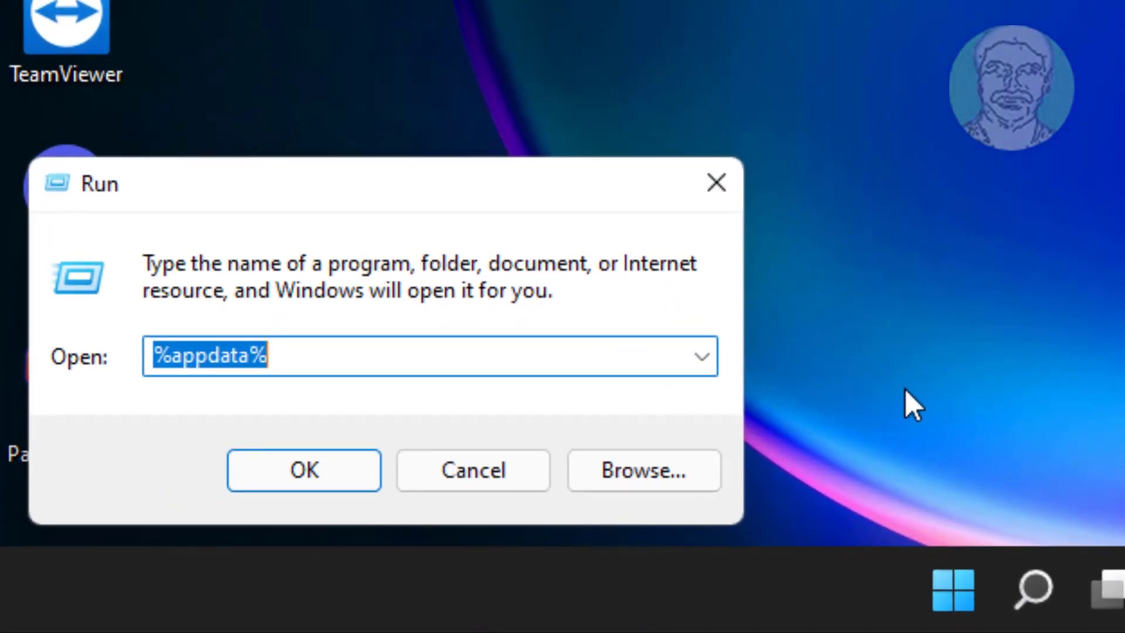
text(%local)
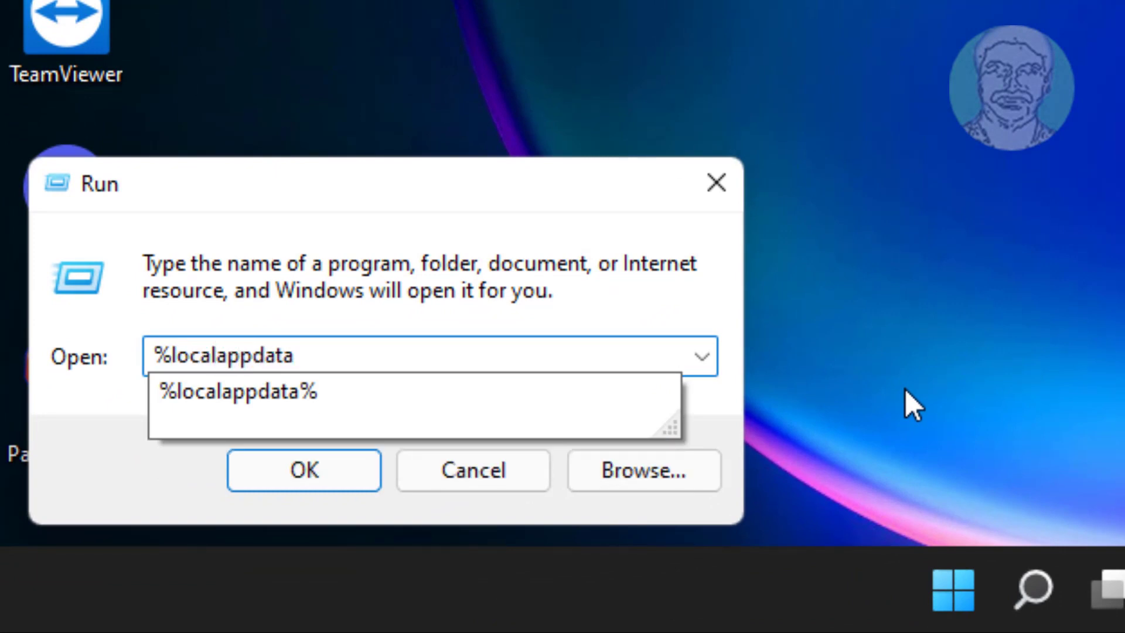
text(%)
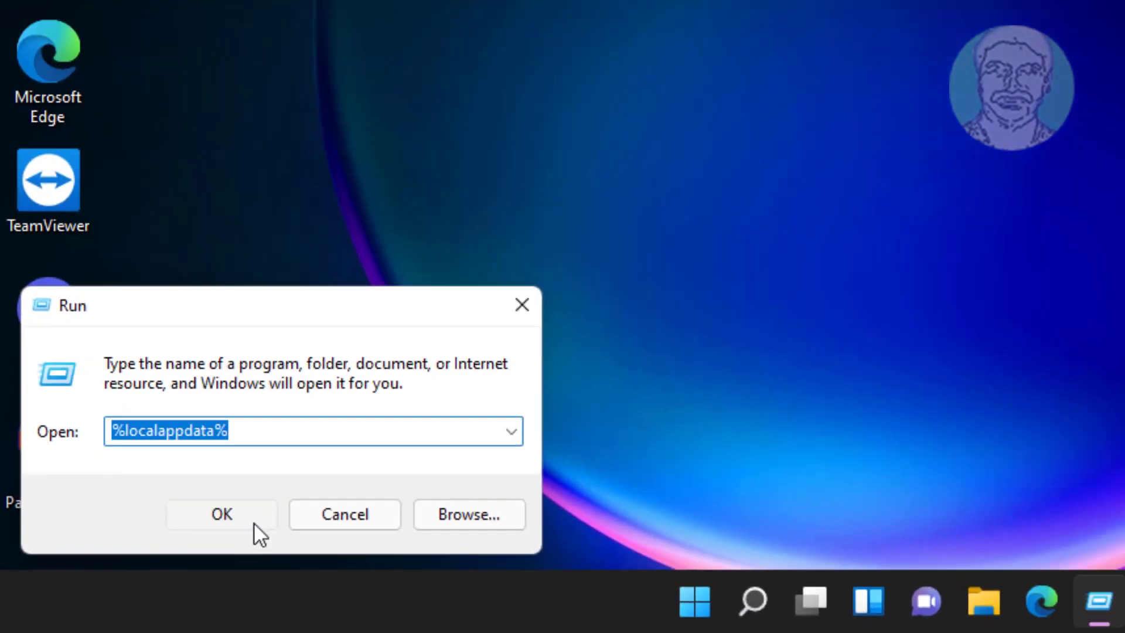
Open %localappdata%, delete its Discord folder, and close File Explorer
click(254, 522)
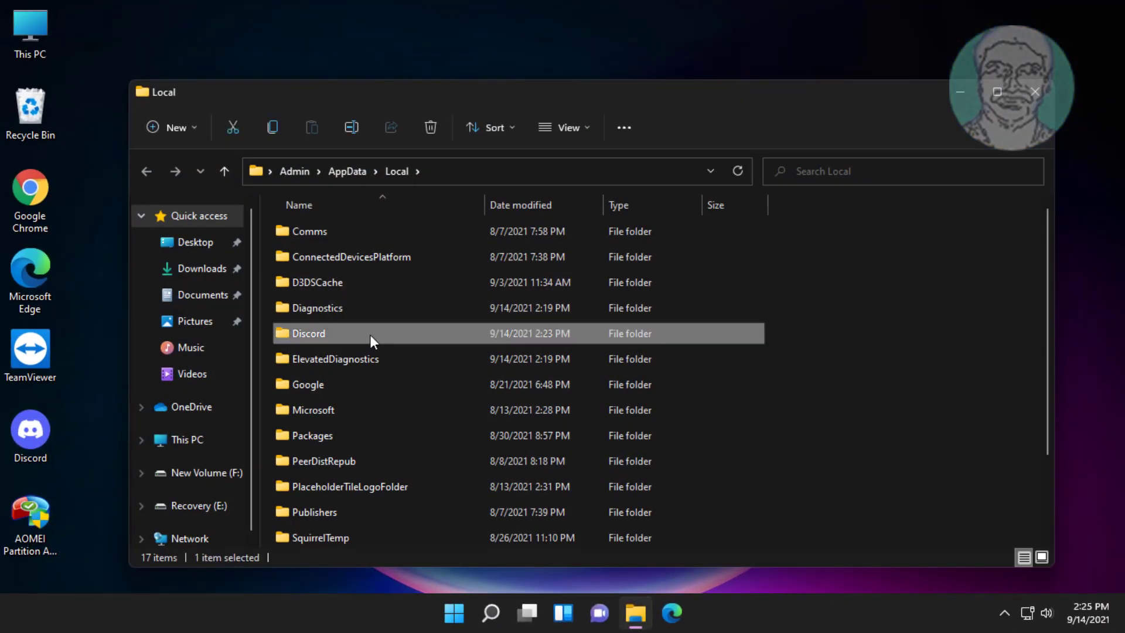
right_click(370, 335)
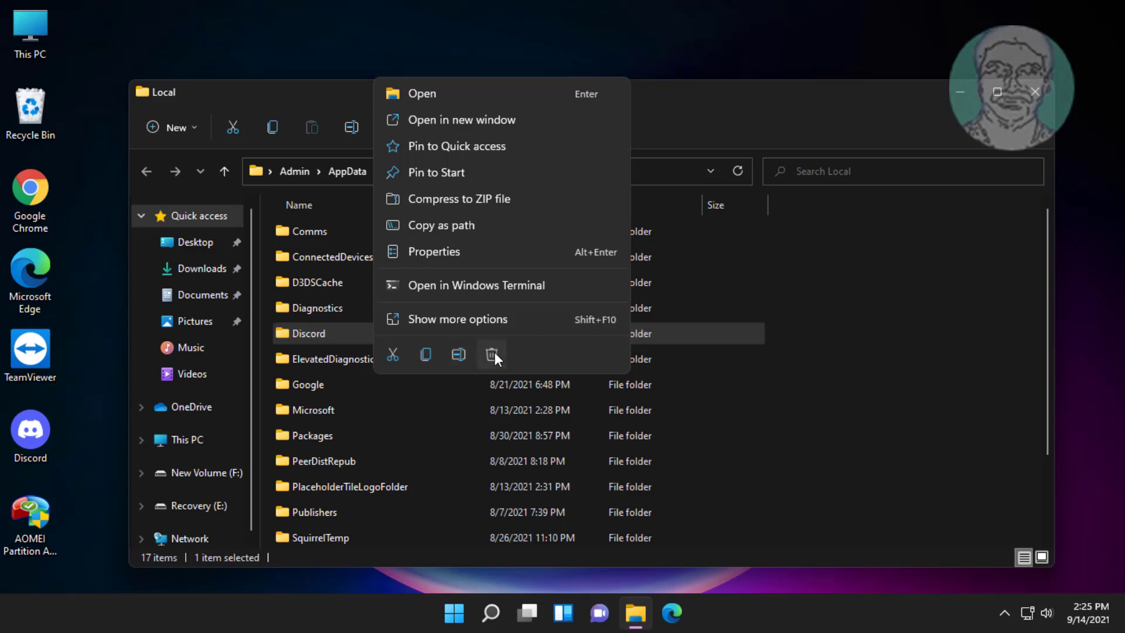
click(493, 354)
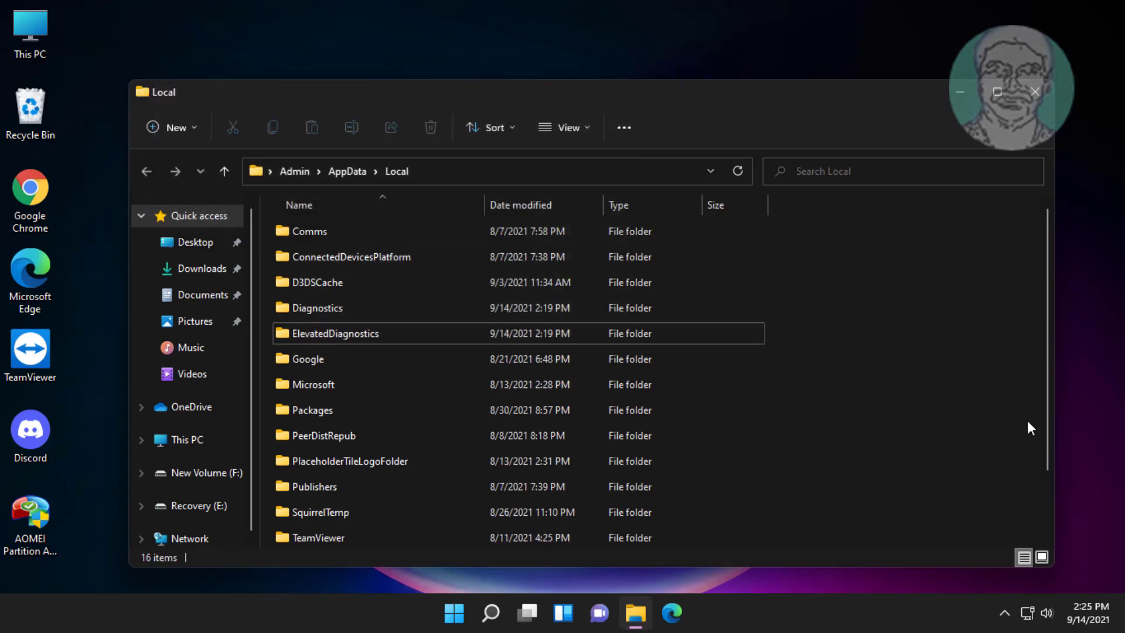
click(1042, 91)
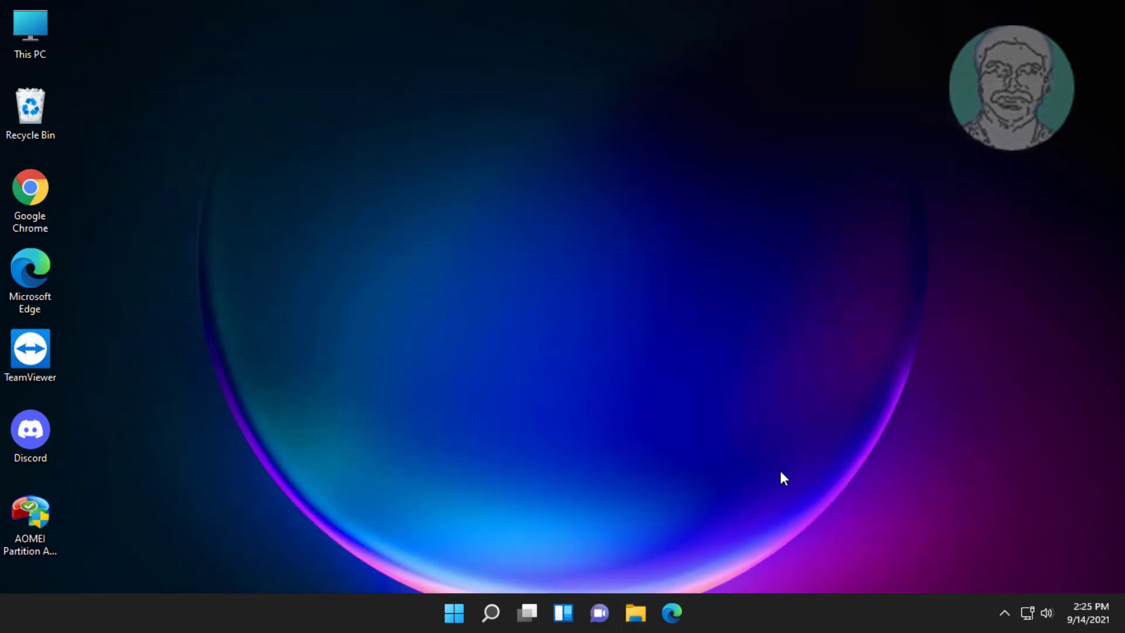
Search for 'control panel' and open the Control Panel best match
click(492, 613)
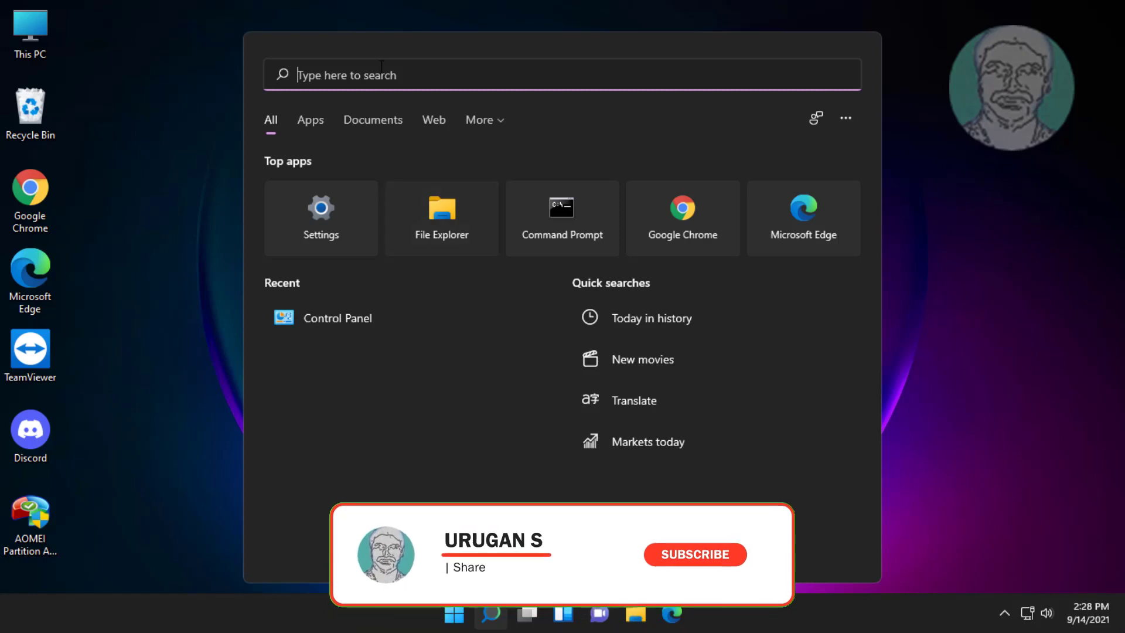
text(con)
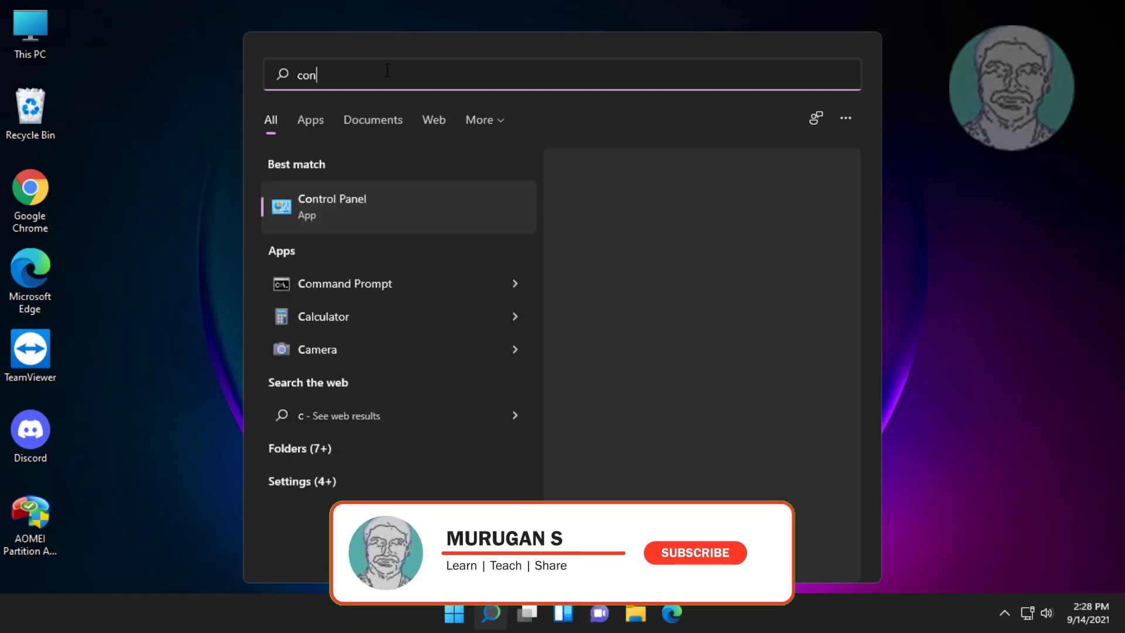
text(trol panel)
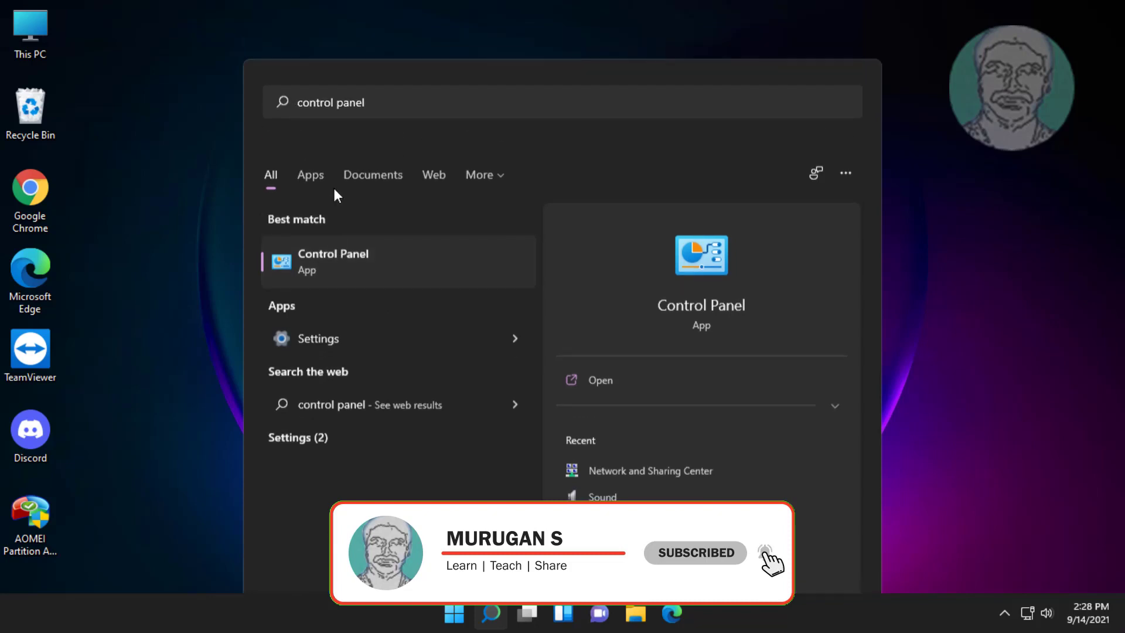
click(334, 195)
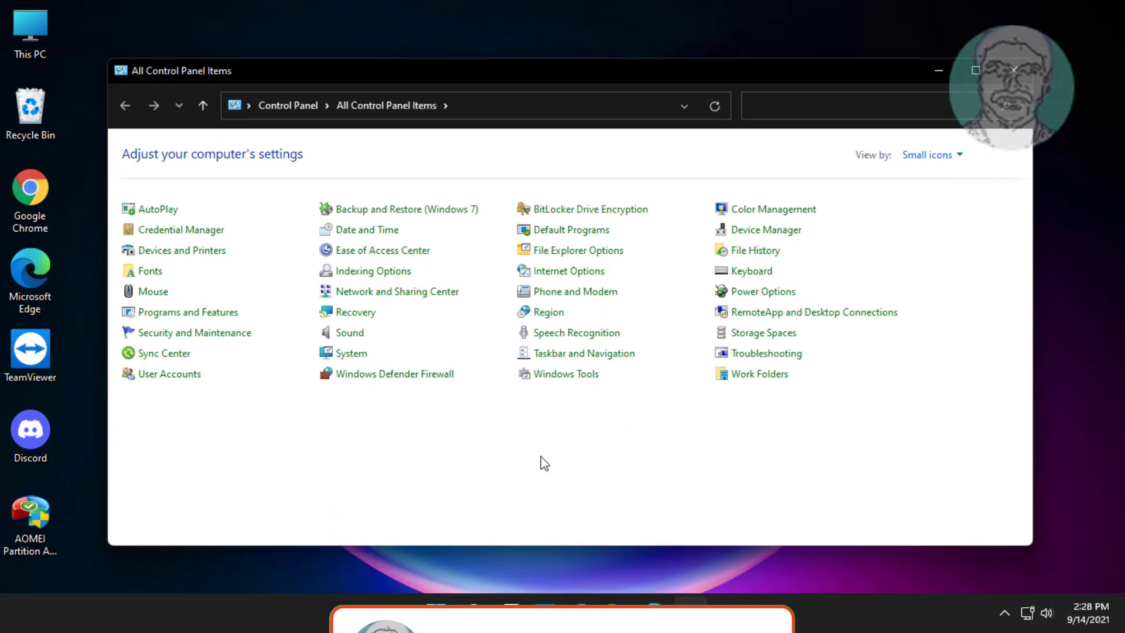
Uninstall Discord in Programs and Features, answering Yes to remove its entry
click(161, 314)
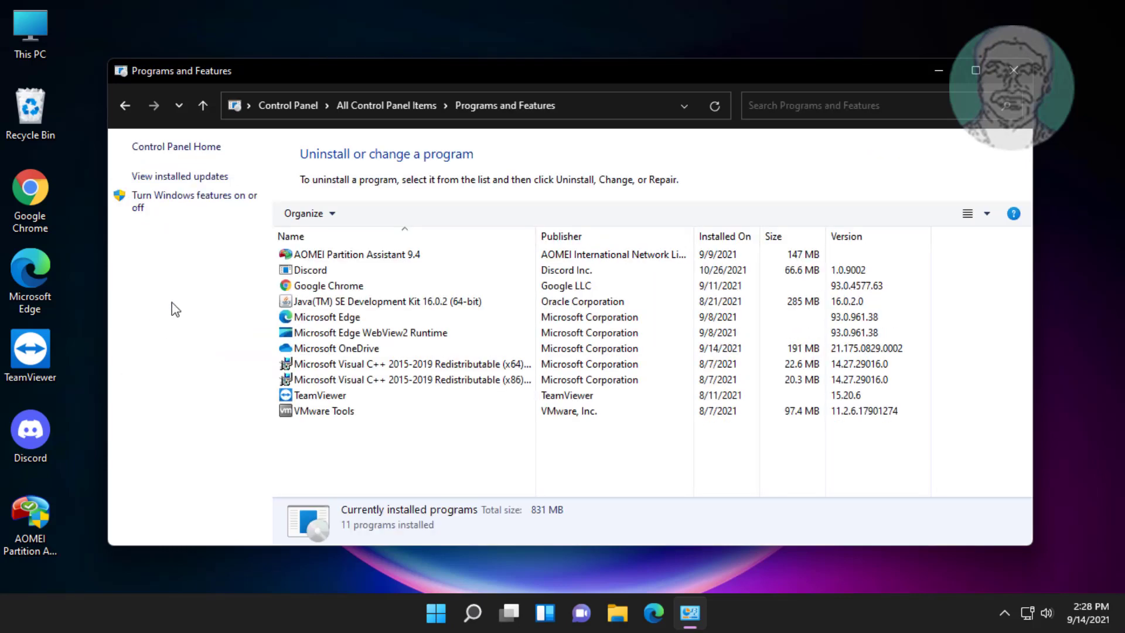
click(307, 271)
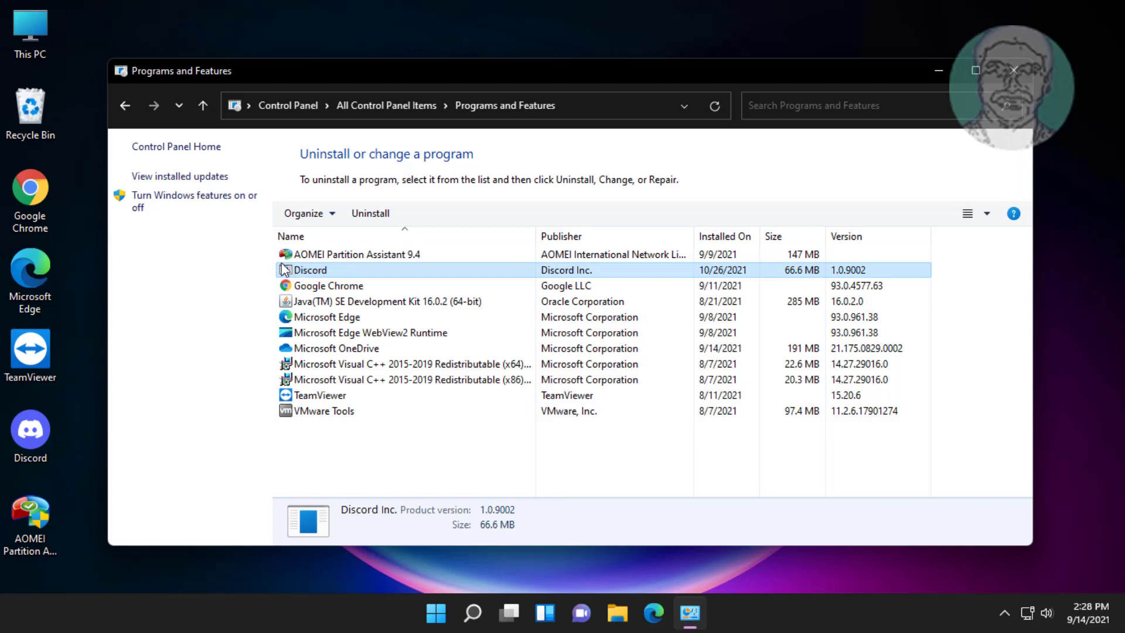
click(370, 213)
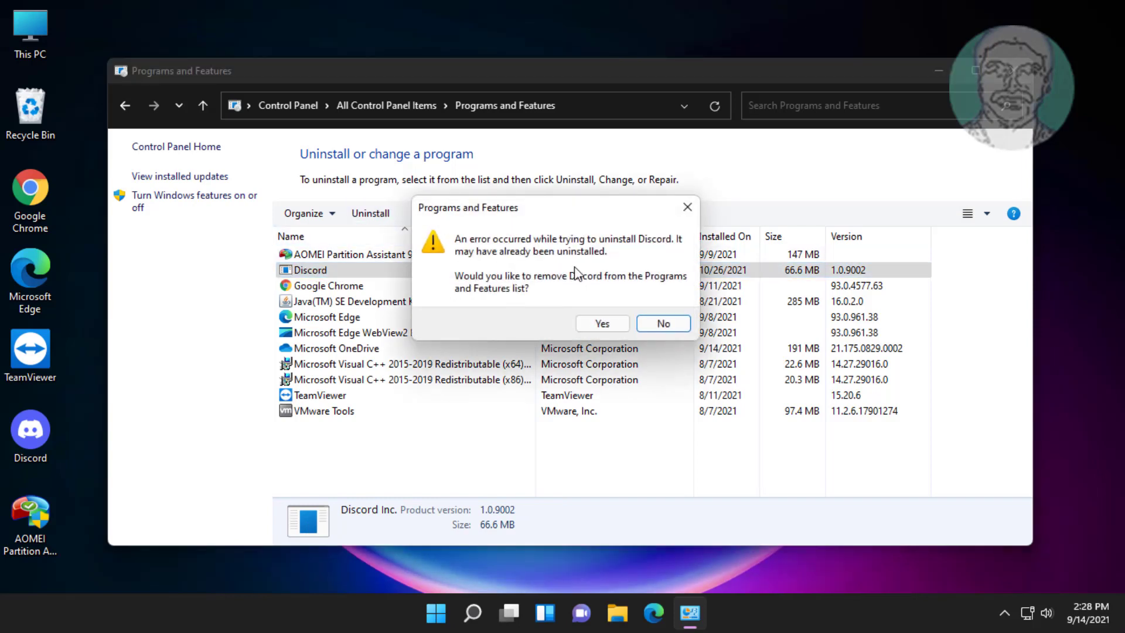
click(603, 323)
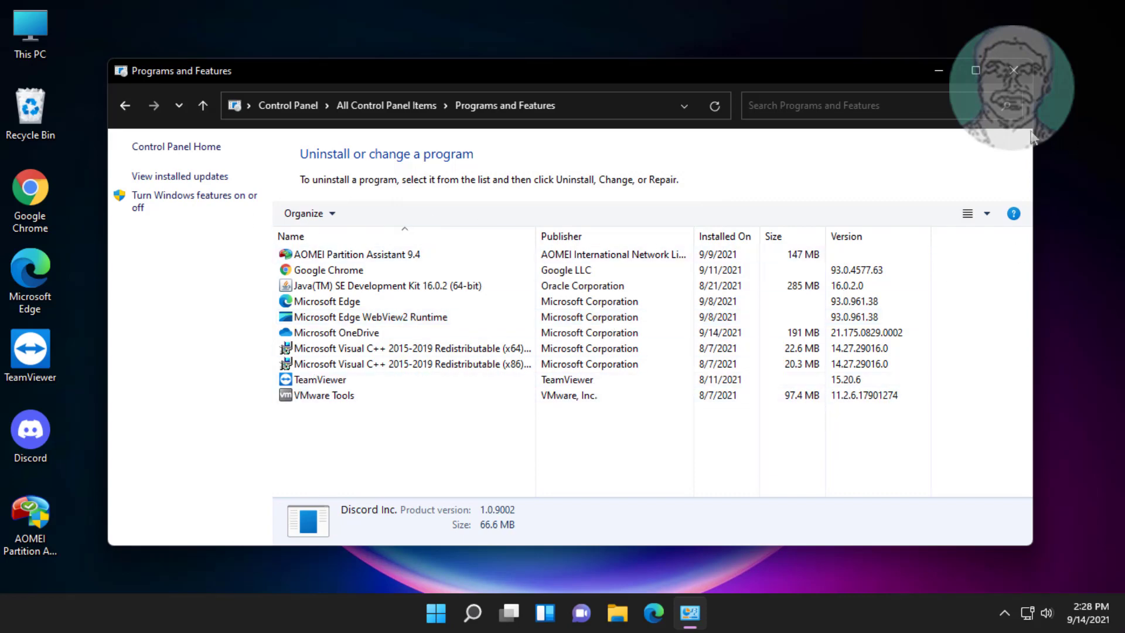
click(1015, 71)
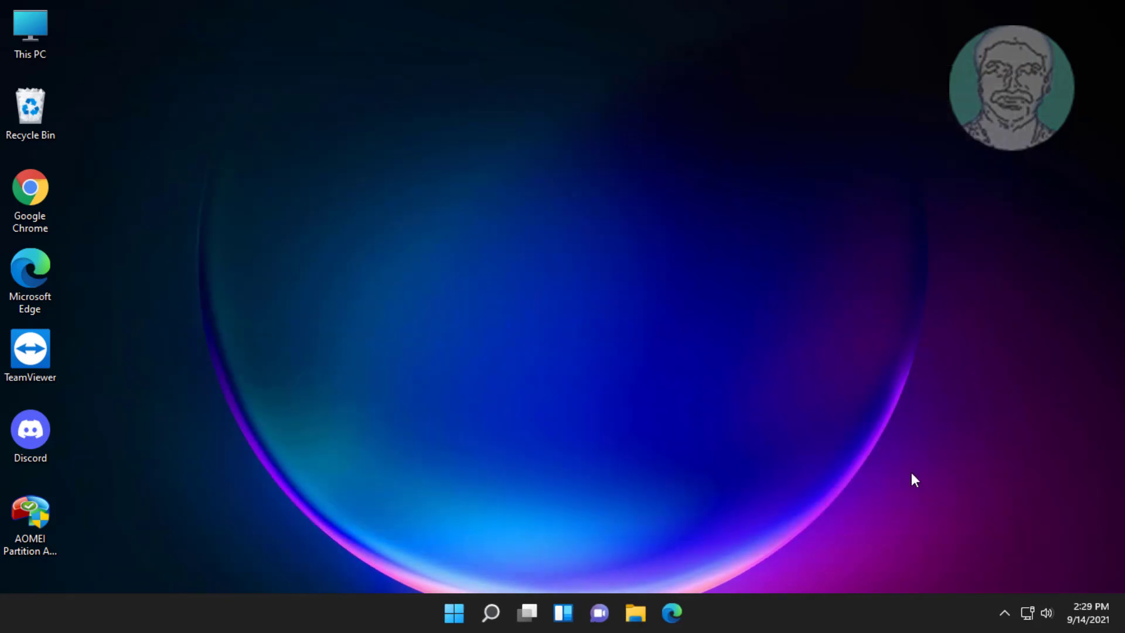